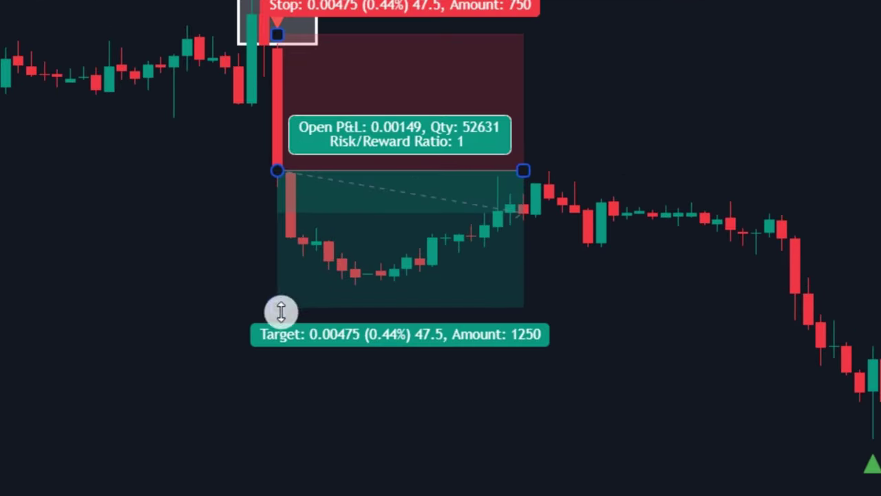
Extend the short position's target to a risk/reward ratio of about 2.05 and lengthen the position over the following candles
drag(281, 311, 380, 310)
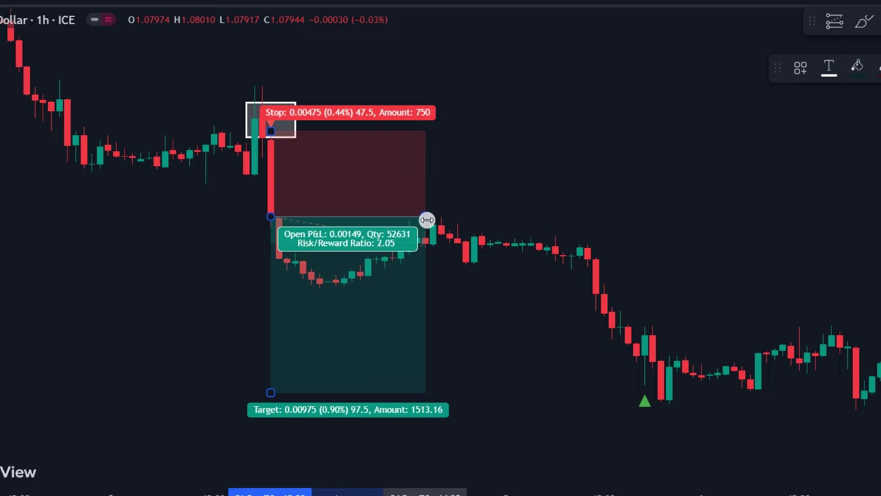
drag(427, 218, 661, 269)
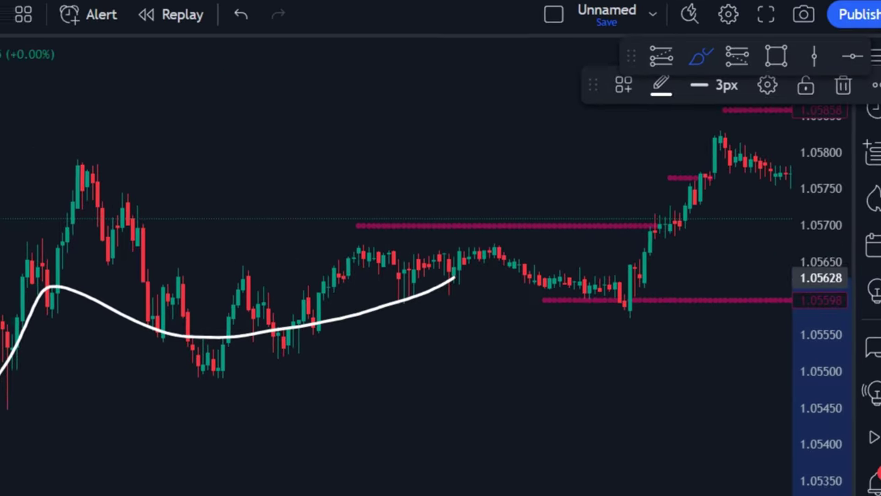
Sketch a white brush curve beneath the price swings and mark the breakout above the upper dotted level with a rectangle
drag(436, 290, 427, 246)
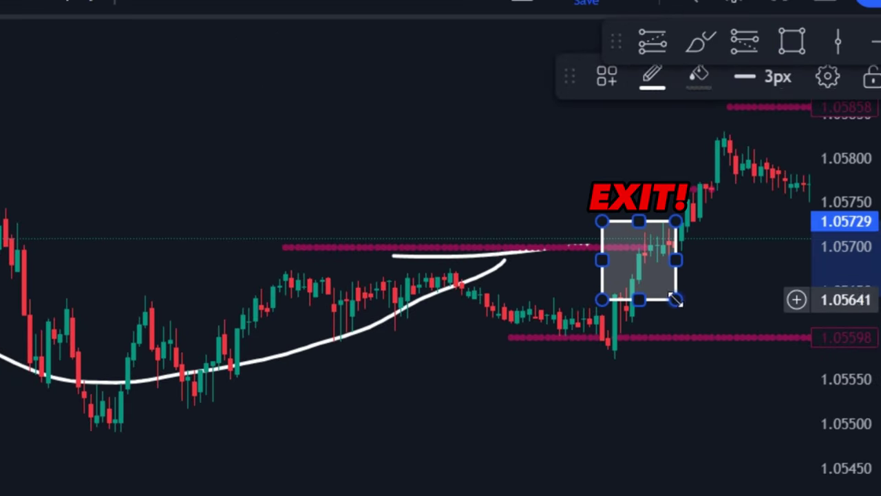
click(699, 48)
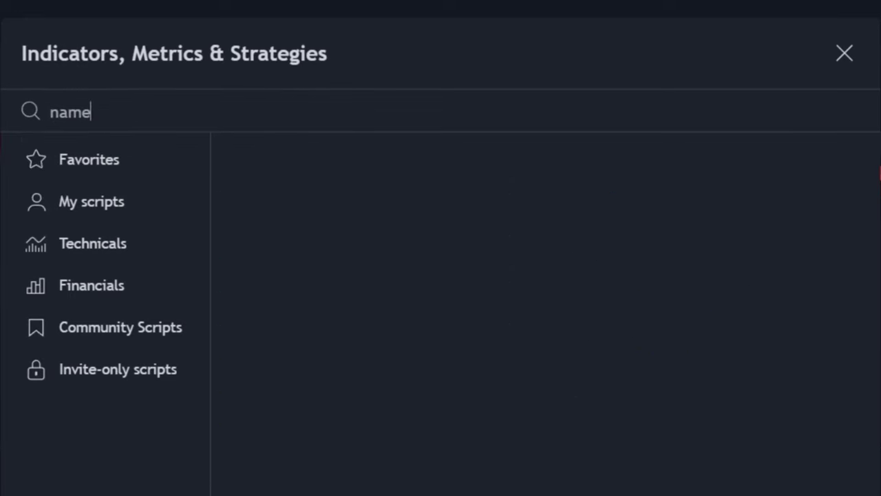
Enter "name of the indicator is!" in the indicator search and hide the green above-bar Chars 4 and 5
text(of the indicator is!)
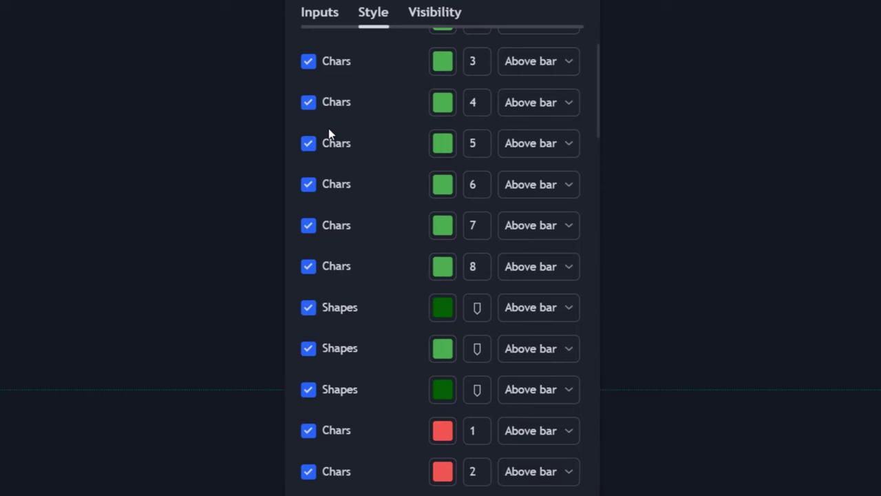
click(311, 99)
click(309, 143)
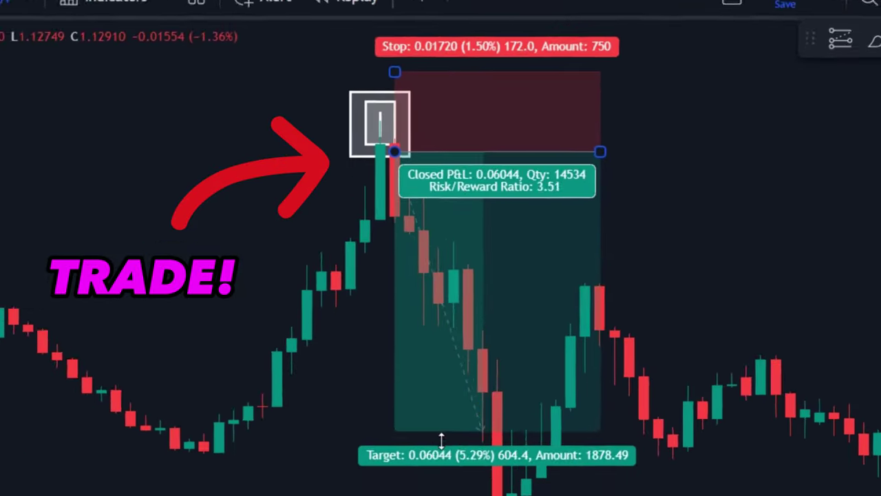
Extend the short position's profit target further below the entry at the swing high
drag(441, 436, 448, 464)
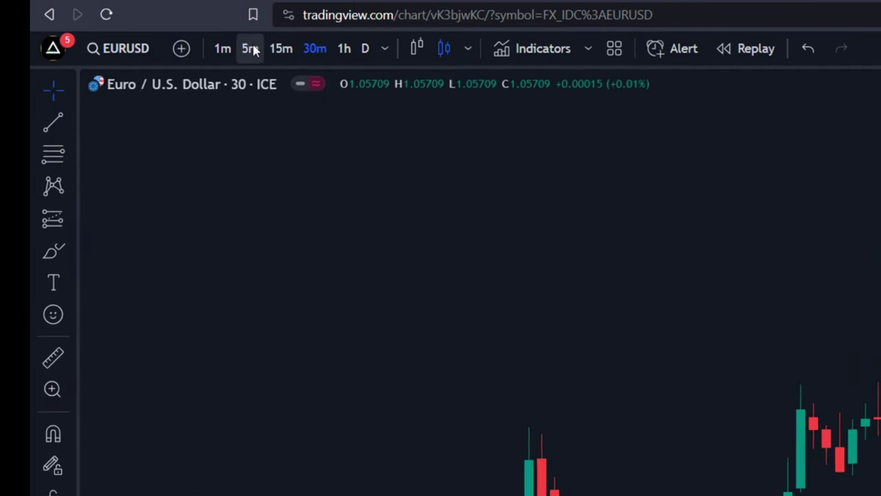
Switch the EURUSD chart to the 5-minute timeframe and add the starred Trend Reversal Predictor community indicator
click(251, 49)
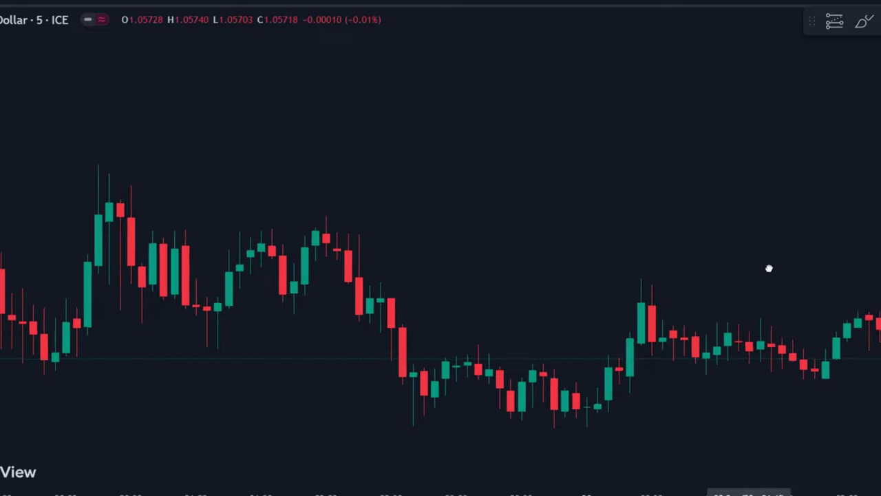
click(370, 72)
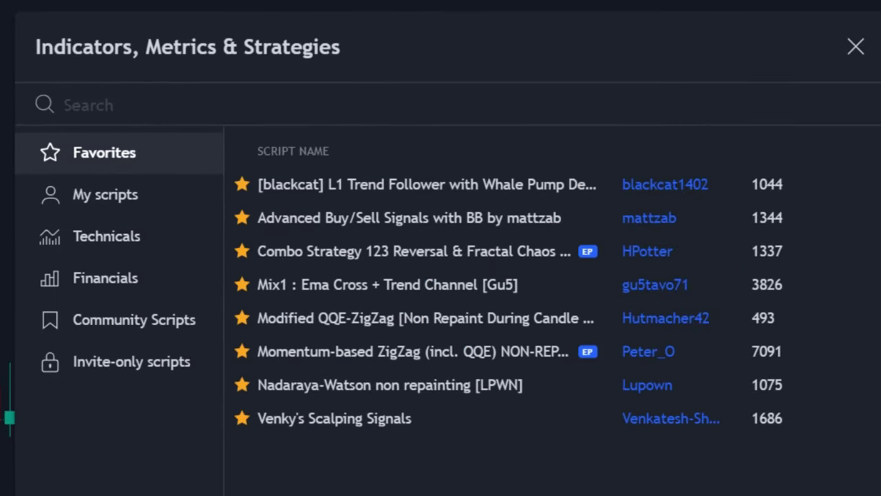
text(trend )
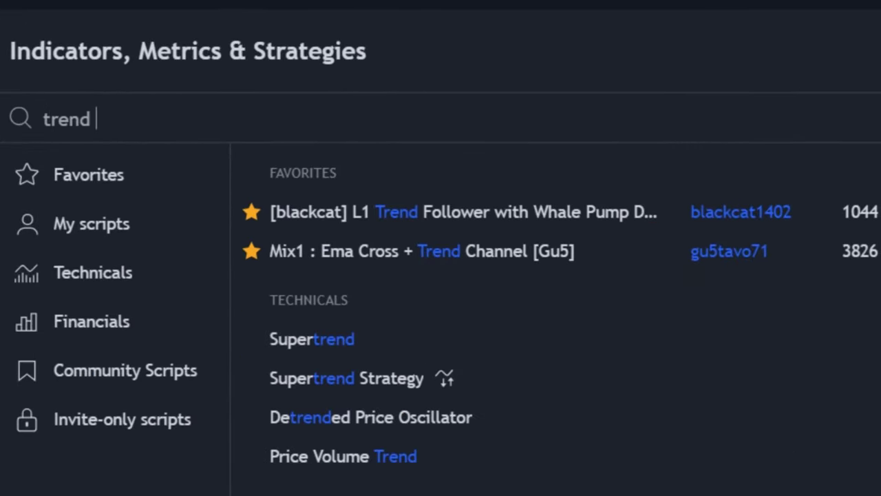
text(reversal predictor)
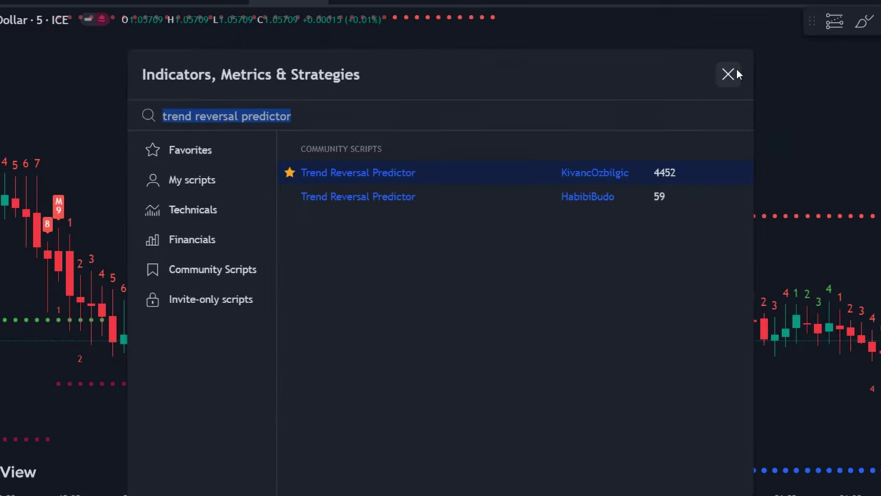
click(870, 30)
Open the style settings of the Trend Reversal Predictor indicator
scroll(756, 230, up, 3)
drag(656, 205, 580, 142)
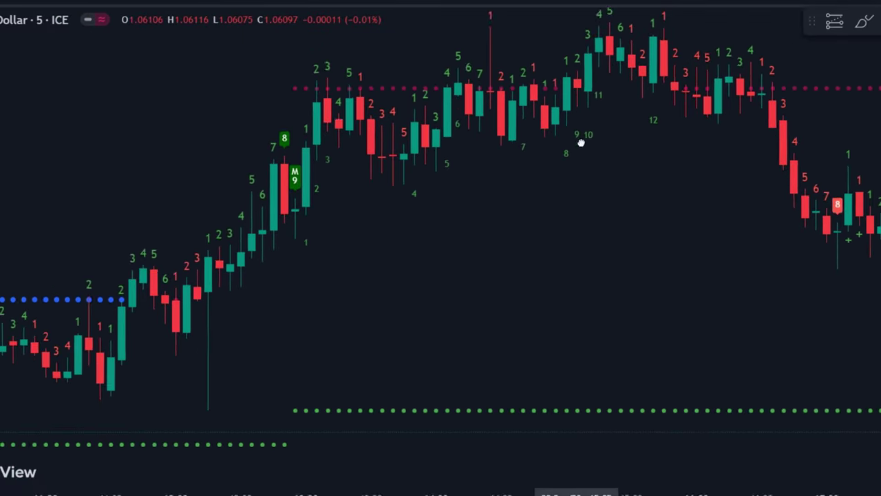
drag(227, 200, 457, 149)
click(244, 148)
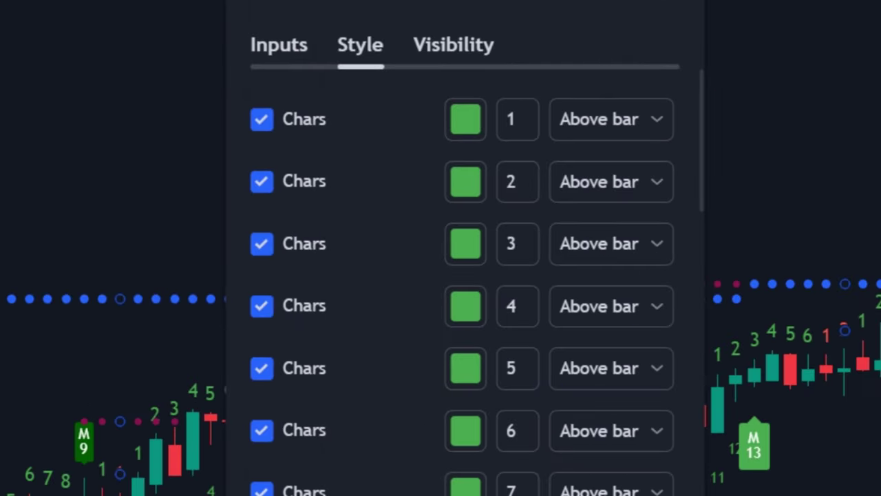
click(277, 53)
click(361, 55)
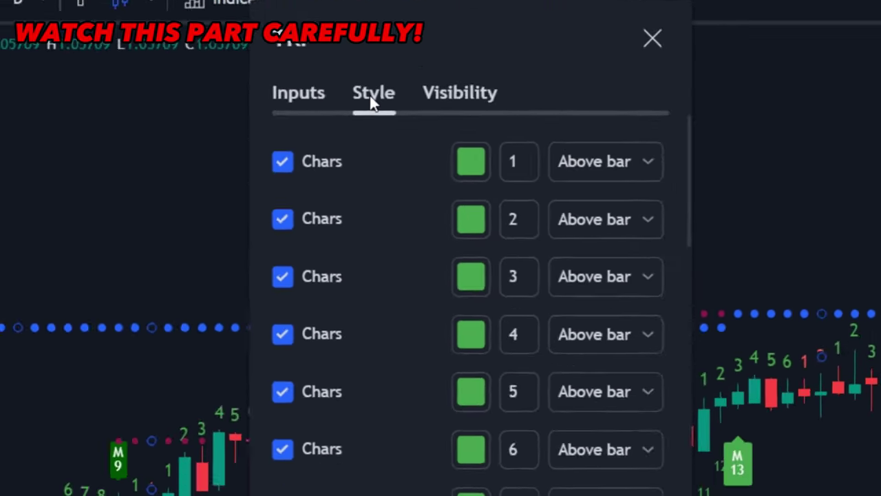
Hide the green above-bar Chars 1 to 8 in the TRP indicator's style settings
click(282, 161)
click(283, 218)
click(283, 277)
click(282, 334)
click(282, 391)
click(282, 448)
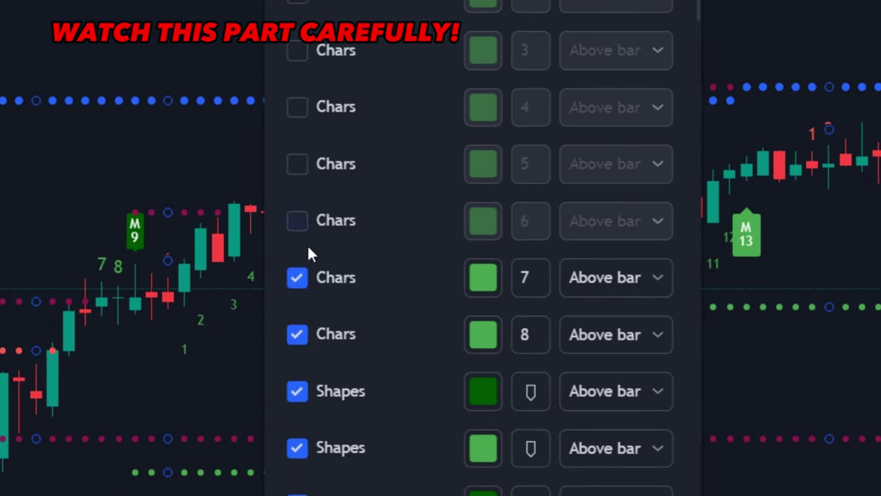
click(296, 277)
click(297, 333)
Hide the three green above-bar Shapes of the TRP indicator
click(296, 391)
click(297, 448)
scroll(324, 406, down, 2)
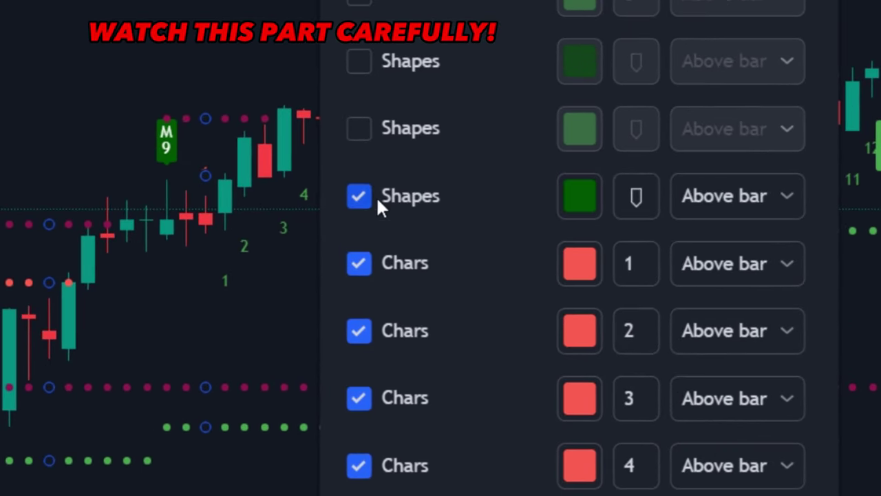
click(376, 196)
Hide the red above-bar Chars 1 to 8 of the TRP indicator
click(359, 262)
click(359, 331)
click(359, 398)
scroll(396, 330, down, 3)
scroll(396, 331, down, 1)
click(378, 86)
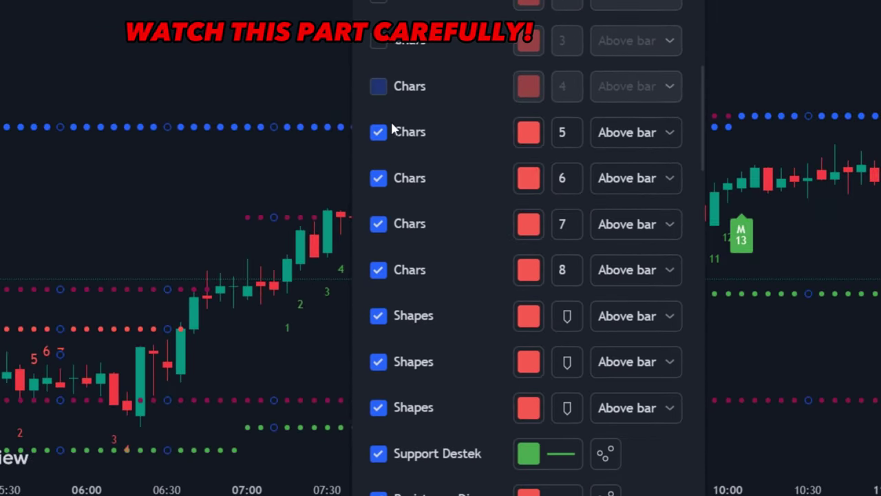
click(380, 131)
click(380, 177)
click(380, 224)
click(380, 270)
Hide the three red above-bar Shapes of the TRP indicator
click(380, 316)
click(380, 361)
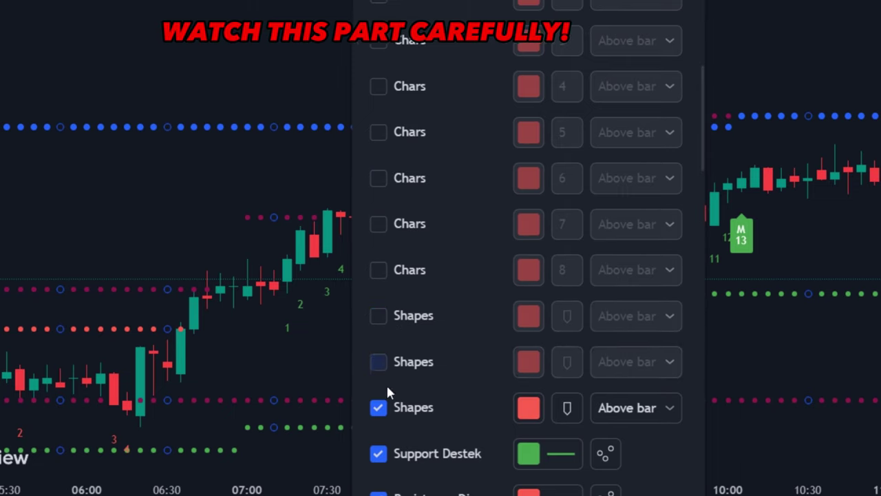
click(378, 407)
Hide the first eight red below-bar Chars, leaving the Support Destek and Resistance Direnç lines enabled
scroll(421, 345, down, 3)
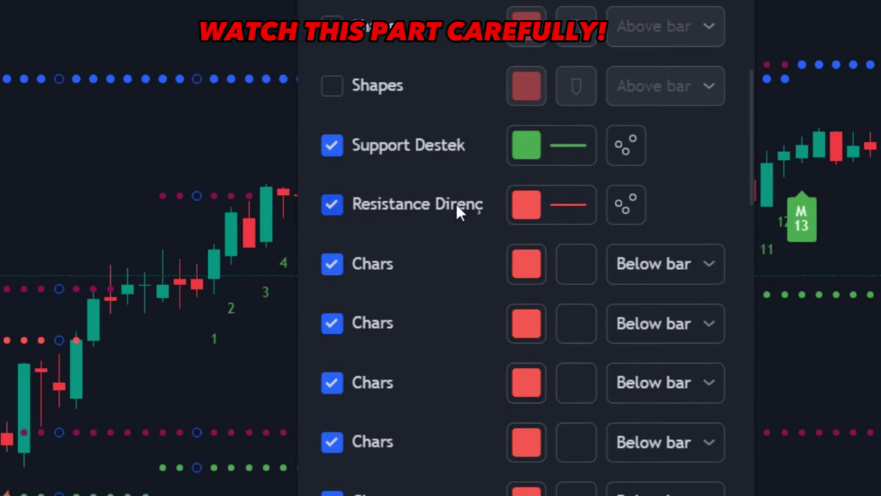
scroll(380, 198, down, 2)
click(330, 24)
click(329, 83)
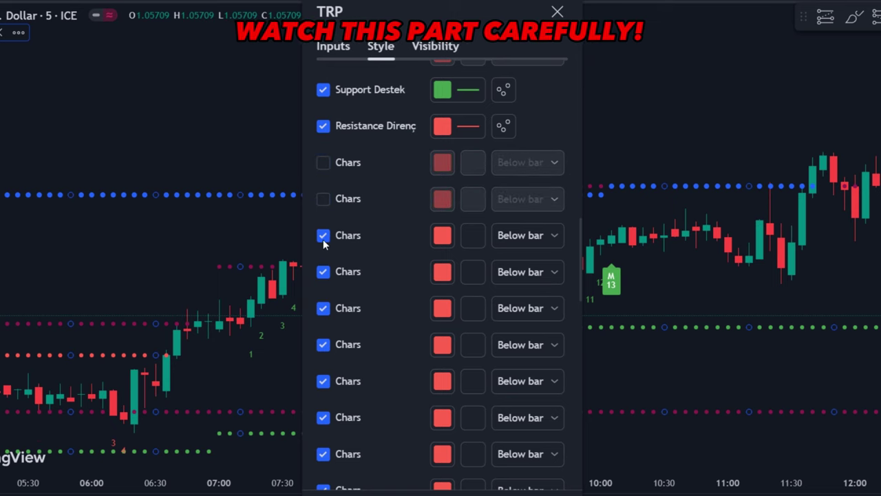
click(322, 236)
click(323, 272)
click(323, 309)
click(324, 346)
click(323, 382)
click(322, 417)
Hide the remaining red below-bar Chars and the red plus-sign Shapes, keeping the red label Shapes enabled
scroll(339, 378, down, 1)
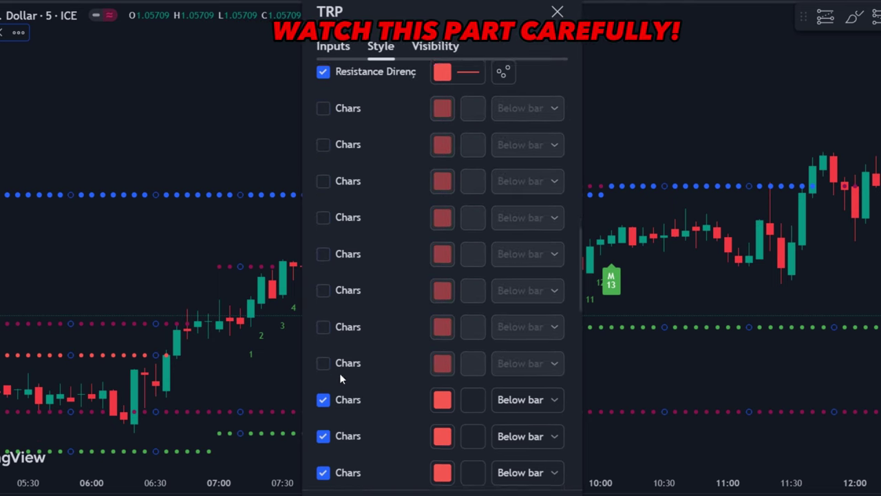
scroll(339, 378, down, 1)
click(323, 345)
click(323, 381)
scroll(323, 381, down, 2)
click(324, 345)
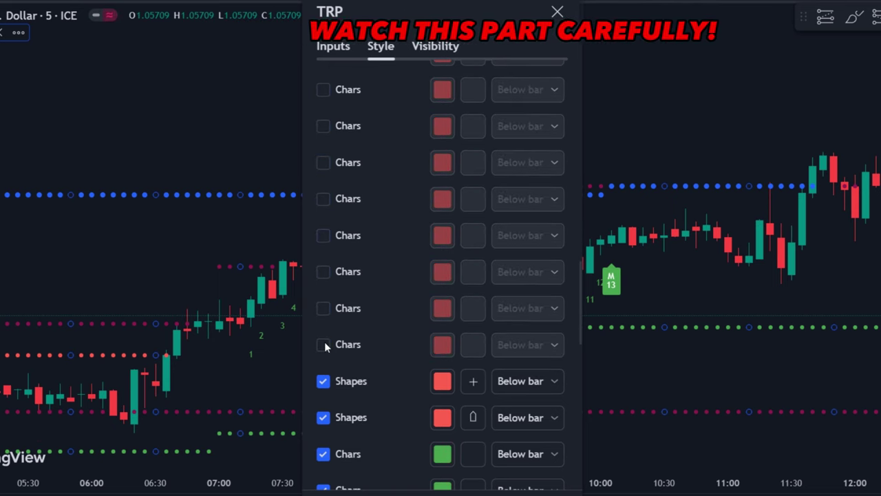
scroll(324, 344, down, 2)
click(323, 198)
click(323, 235)
Hide all the green below-bar Chars of the TRP indicator
scroll(332, 272, down, 2)
click(323, 162)
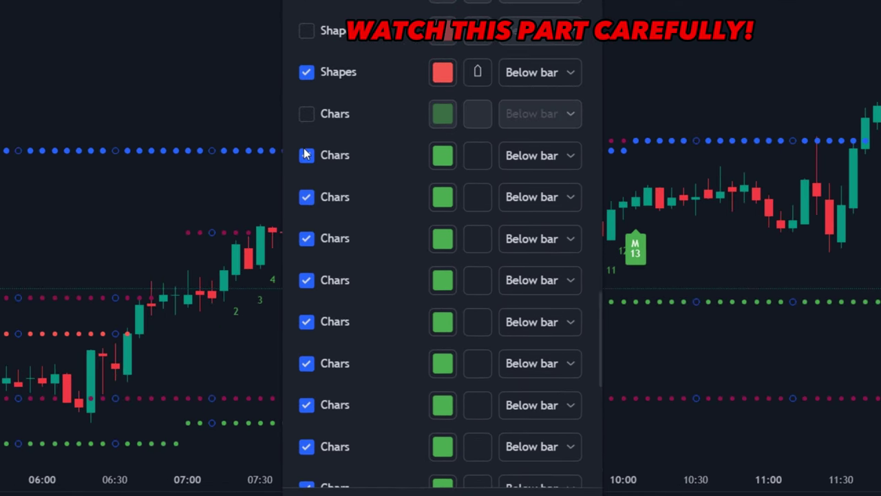
click(323, 198)
click(324, 271)
click(324, 308)
click(324, 345)
click(324, 381)
click(306, 405)
click(309, 199)
scroll(309, 201, down, 2)
click(308, 280)
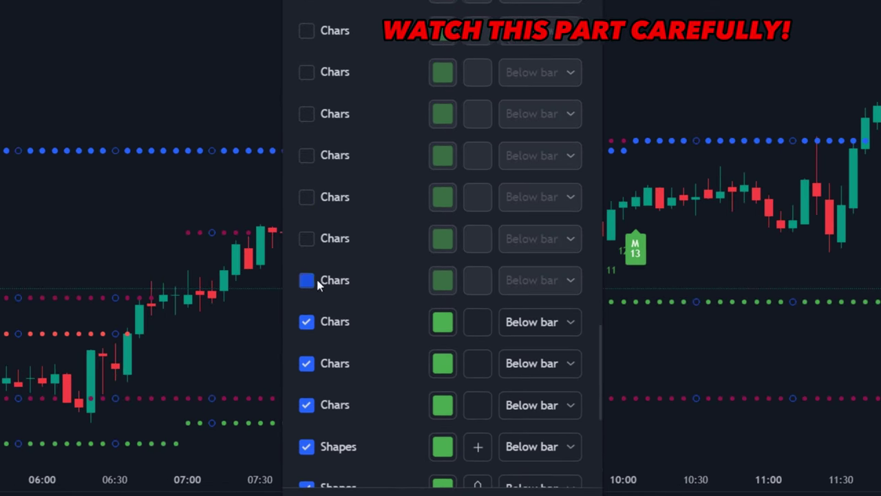
click(309, 322)
click(309, 363)
click(310, 405)
Hide the green below-bar plus-sign Shapes, keep the label Shapes and stop lines enabled, and close the indicator settings
scroll(309, 399, down, 2)
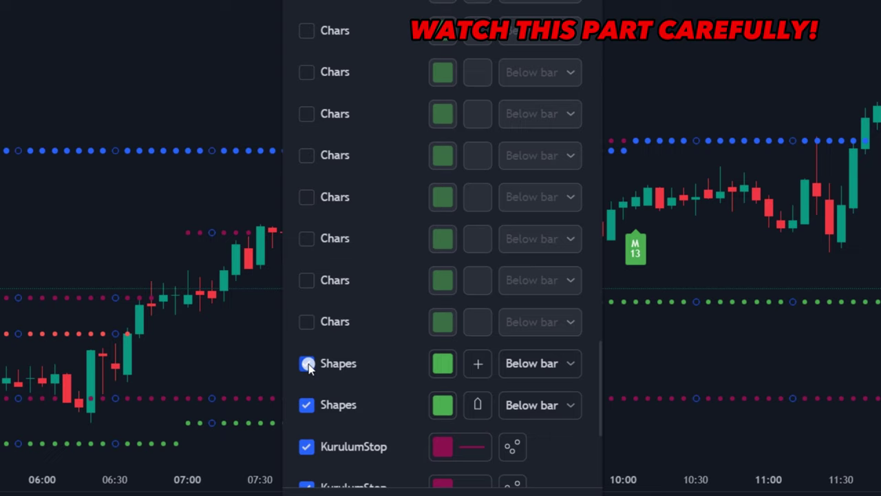
click(358, 355)
scroll(364, 344, down, 2)
scroll(385, 322, down, 1)
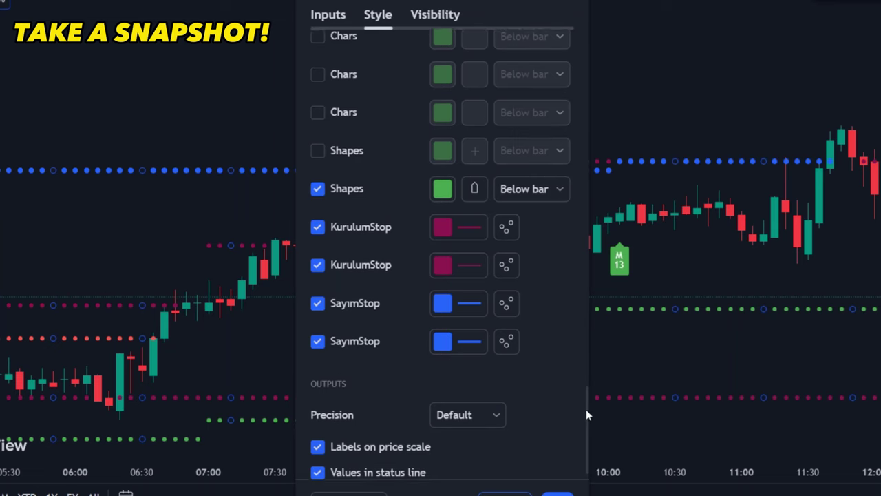
drag(586, 409, 604, 45)
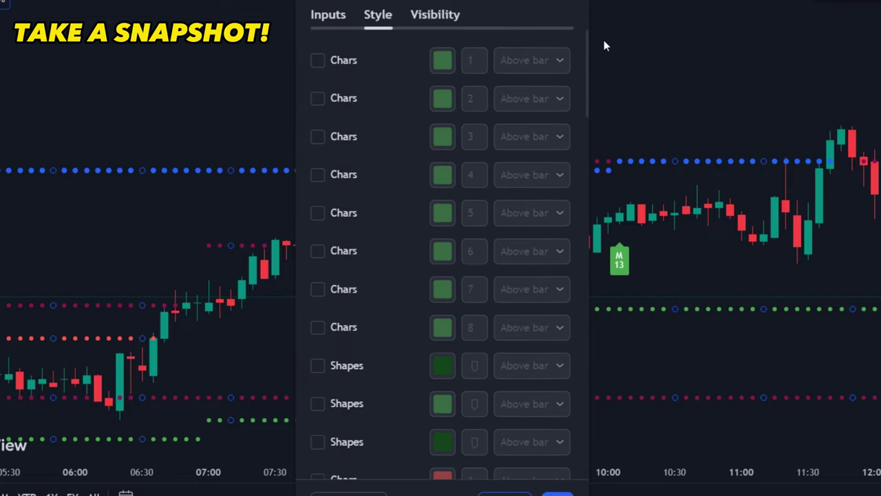
key(Escape)
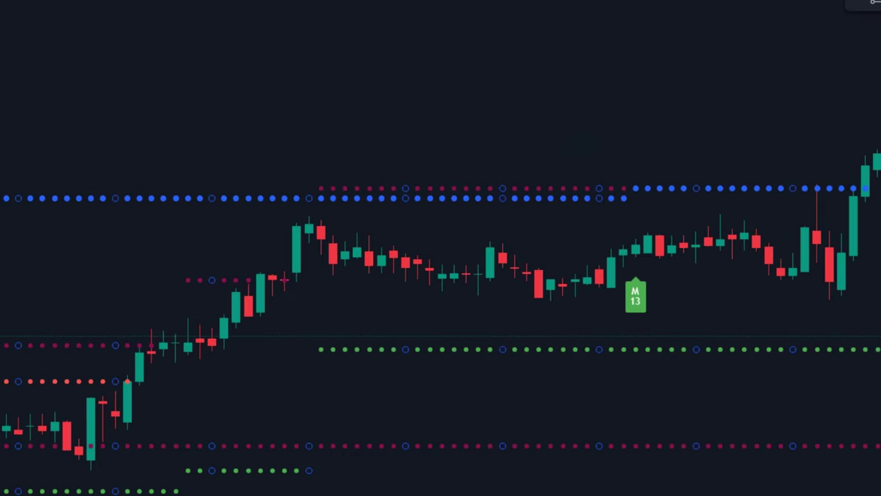
Draw a rectangle around the red M 13 buy signal below the bars, from about 22:30 to 23:00
drag(652, 256, 300, 346)
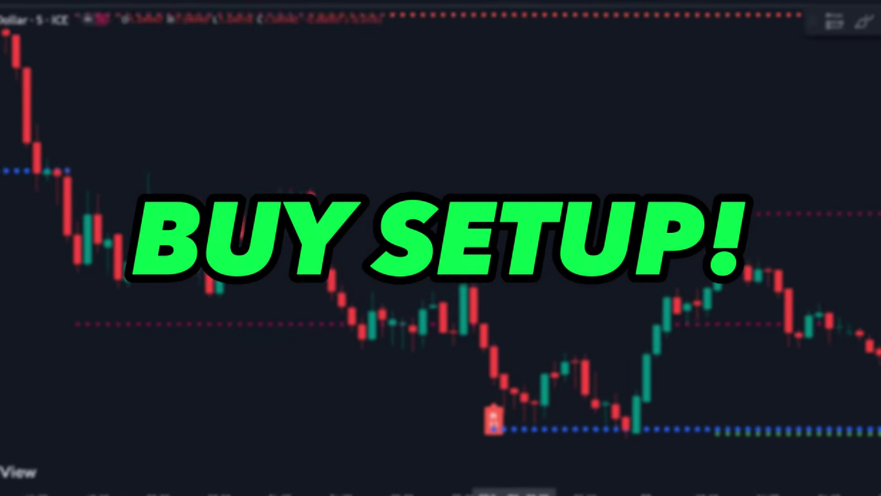
drag(615, 275, 571, 222)
drag(654, 305, 510, 327)
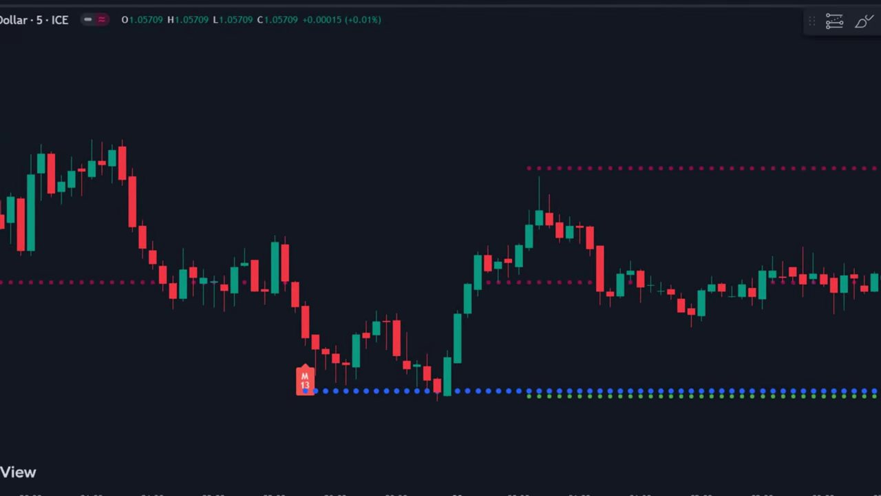
click(322, 297)
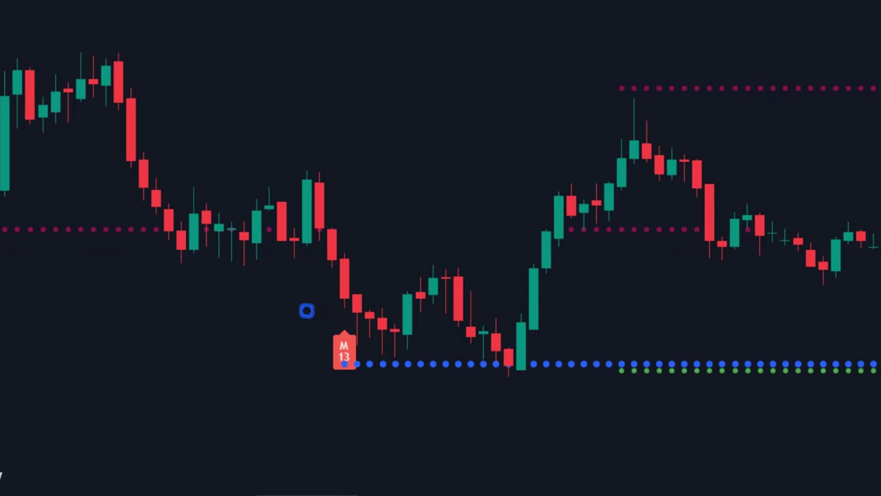
click(398, 377)
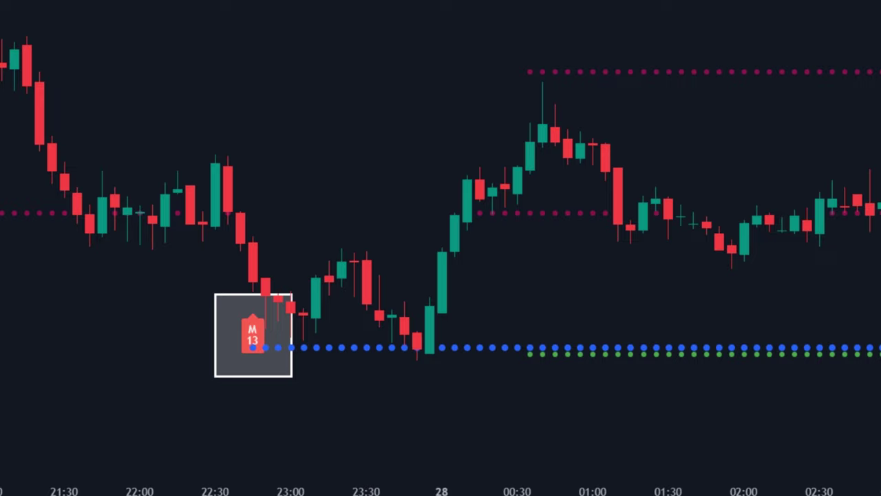
Trace the blue dotted support level with a freehand brush line and add a horizontal line along it
drag(321, 354, 833, 348)
key(Escape)
key(alt+h)
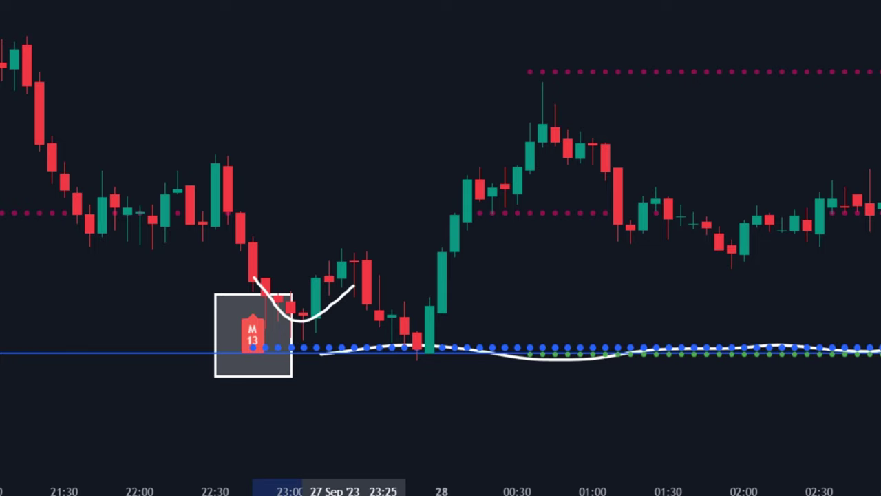
Sketch the price falling back to the support line and the rally that follows with brush strokes
drag(354, 286, 418, 353)
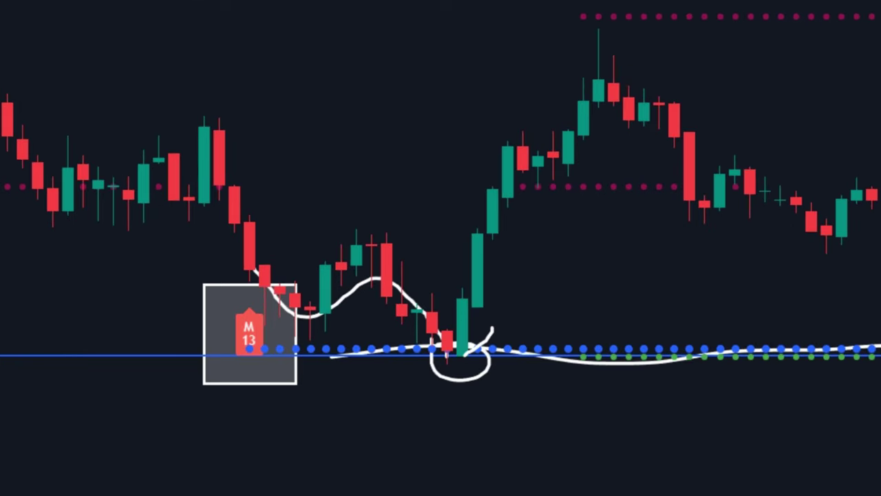
drag(432, 277, 569, 82)
Place a long position at the bounce off the support line, with the stop at 0.00056 and the target raised to the rally's high
click(462, 347)
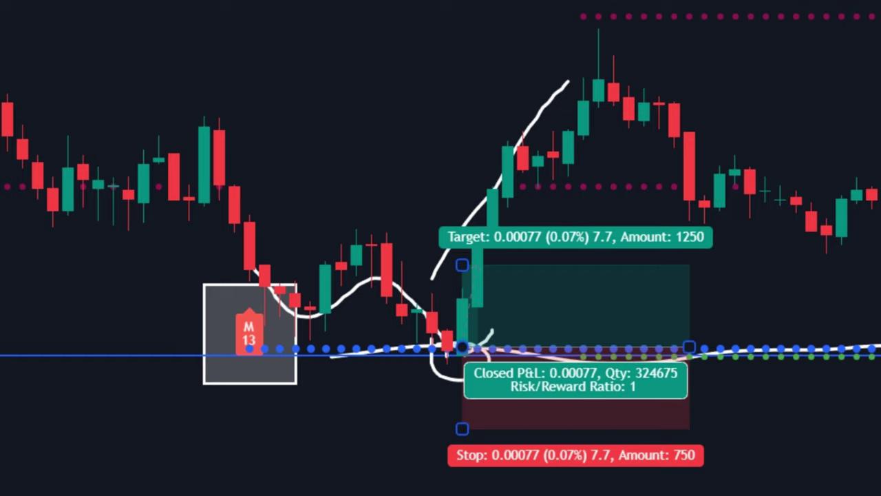
drag(462, 426, 462, 406)
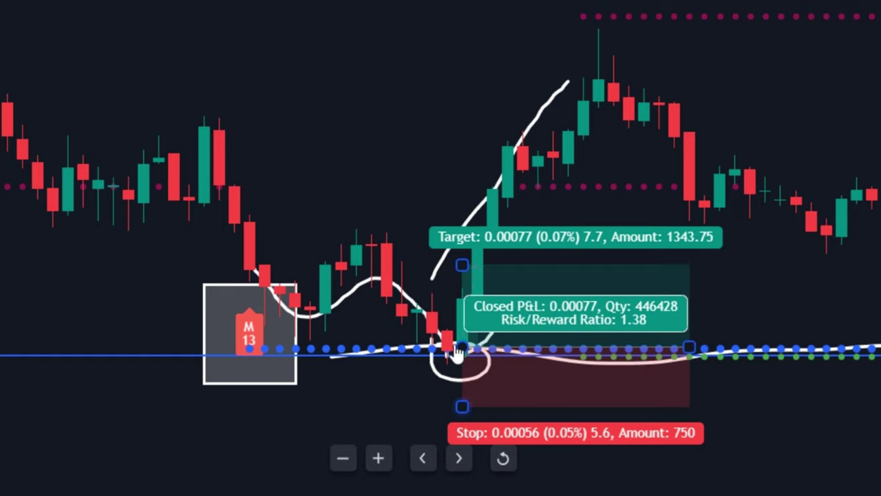
drag(462, 265, 616, 33)
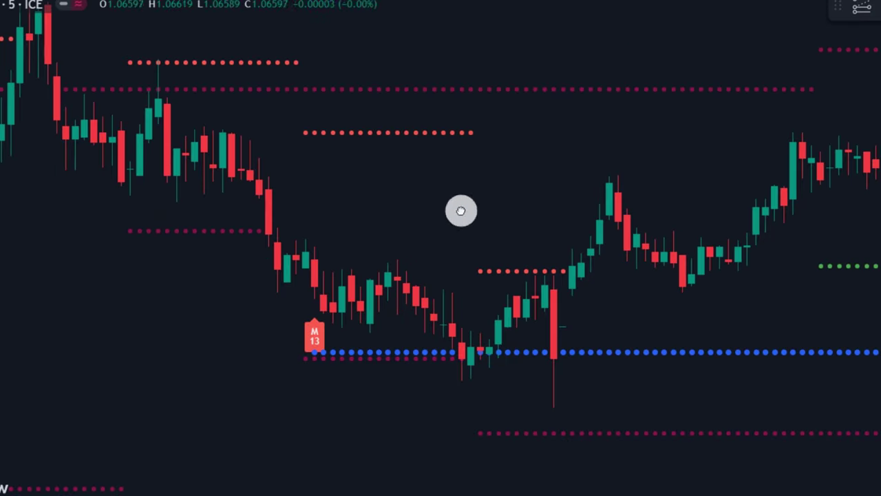
Box the next red M 13 signal and place a long position at its support bounce, with stop 0.00050, target 0.00127 and width spanning the rally
drag(462, 208, 471, 209)
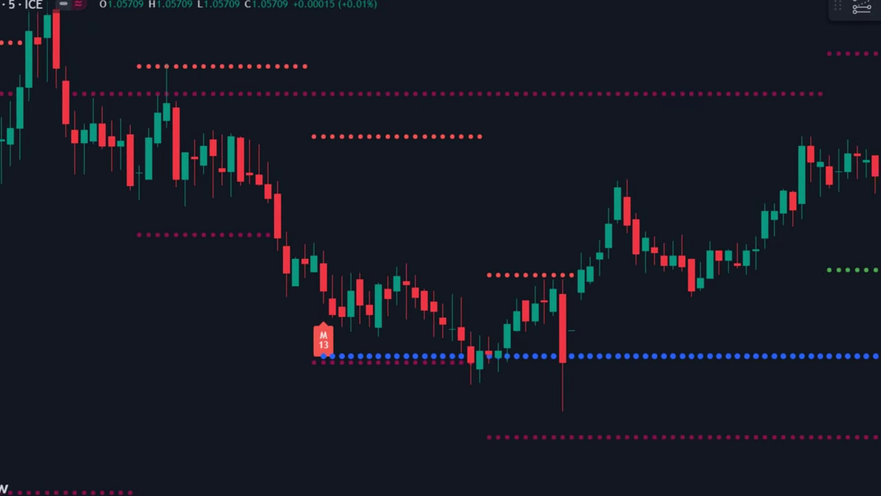
drag(278, 315, 343, 376)
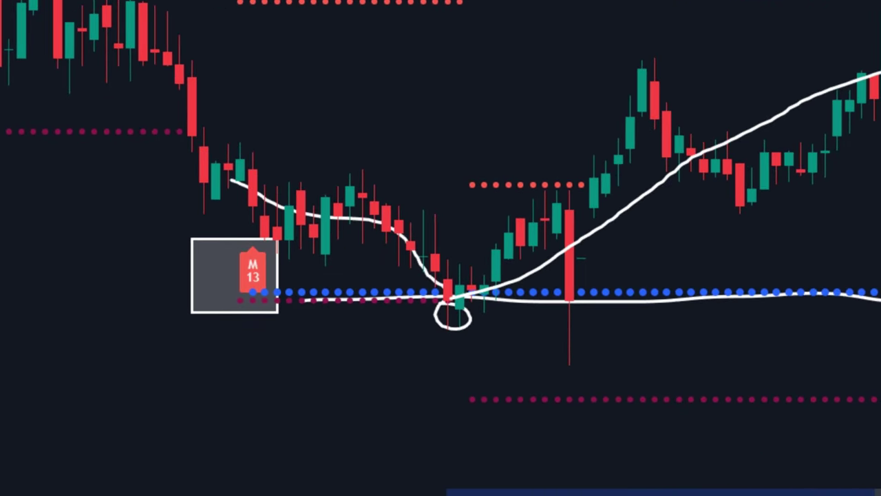
click(473, 293)
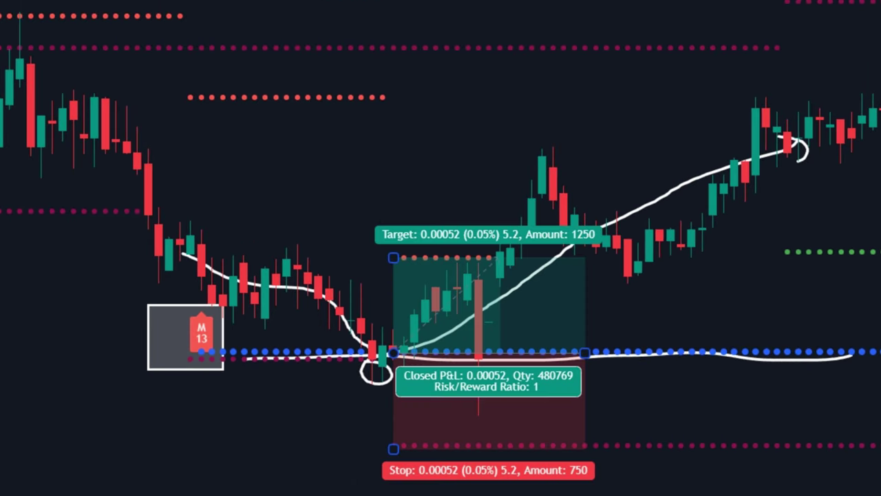
mouse_move(475, 399)
mouse_down()
mouse_move(478, 384)
mouse_move(481, 401)
mouse_up()
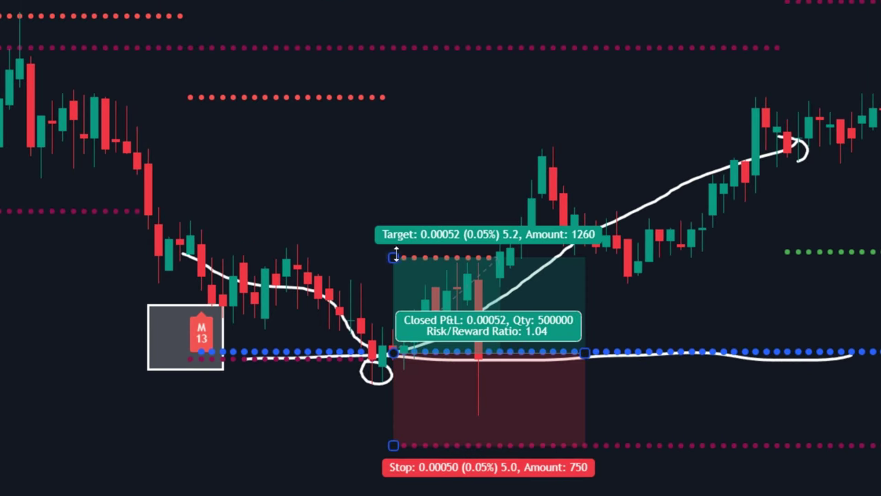
drag(397, 254, 488, 119)
drag(583, 351, 758, 304)
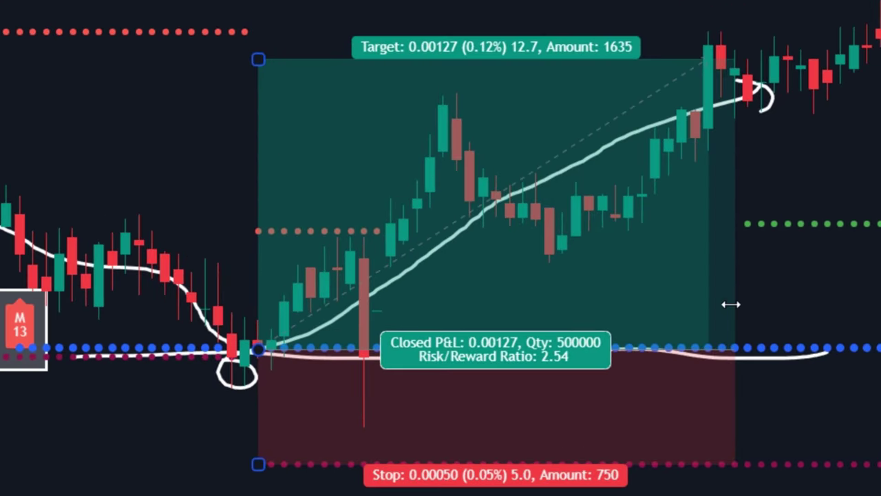
Find a green M 13 sell signal on the chart and draw a rectangle that fully encloses its label
mouse_move(179, 147)
mouse_down()
mouse_move(205, 237)
mouse_move(589, 57)
mouse_up()
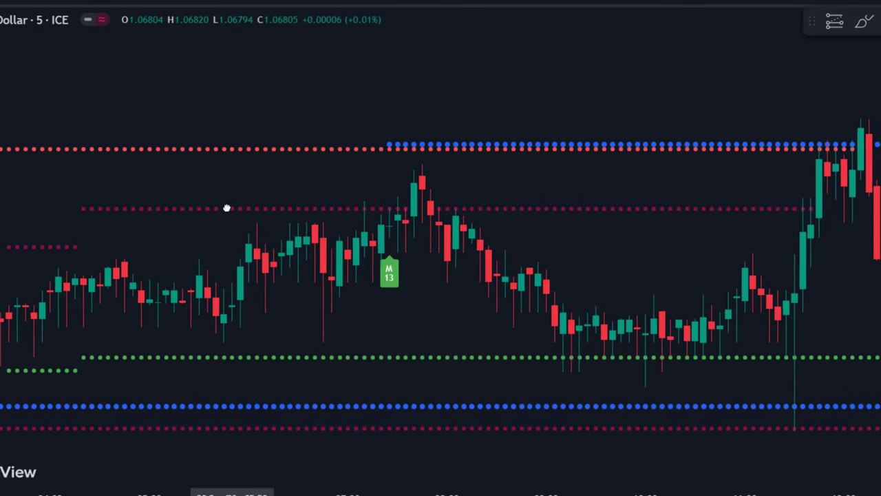
drag(286, 197, 301, 183)
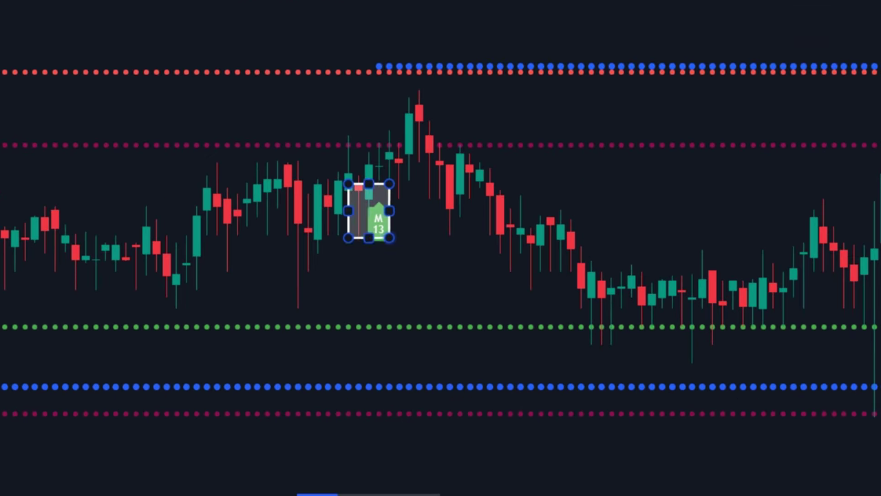
drag(390, 237, 409, 262)
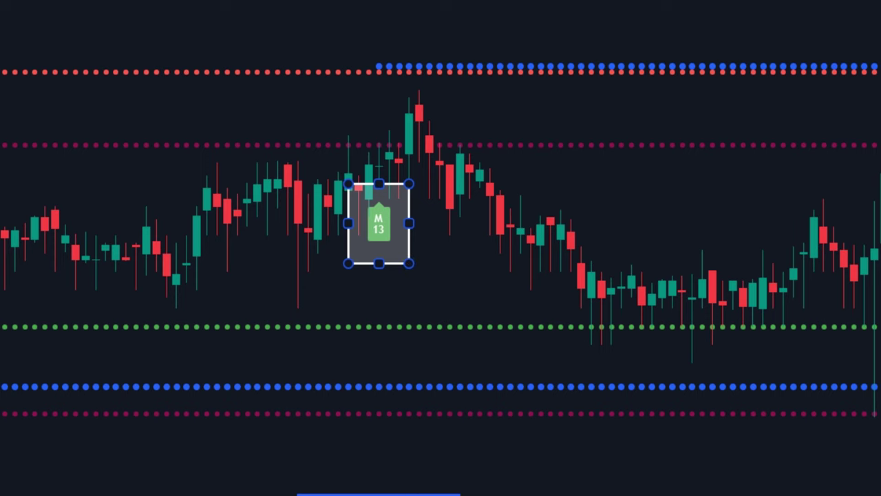
key(Escape)
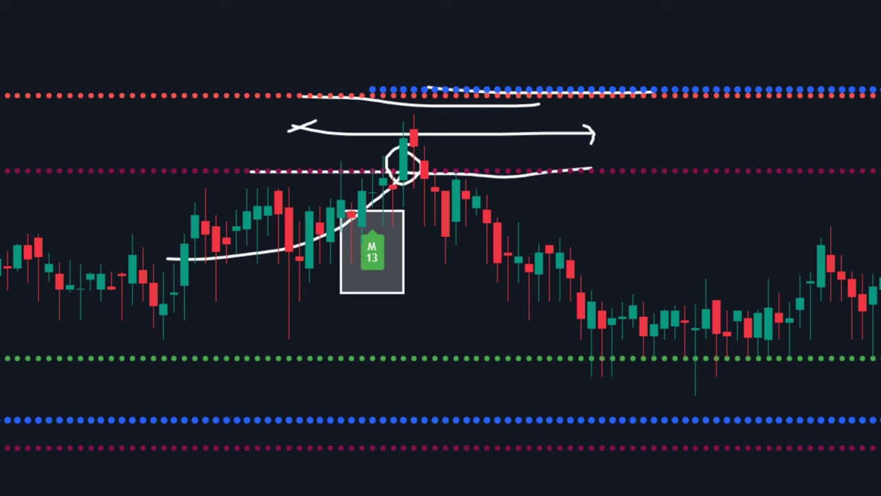
Place a short position at the purple dotted level, with a 0.00040 stop at the red dots and the target at the green dotted level
click(425, 172)
drag(428, 91, 427, 97)
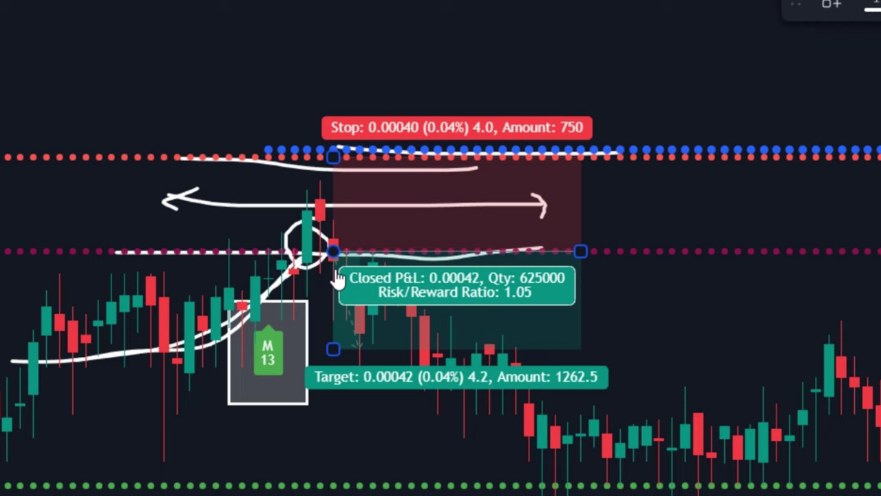
mouse_move(382, 350)
mouse_down()
mouse_move(383, 472)
mouse_move(392, 486)
mouse_up()
key(Escape)
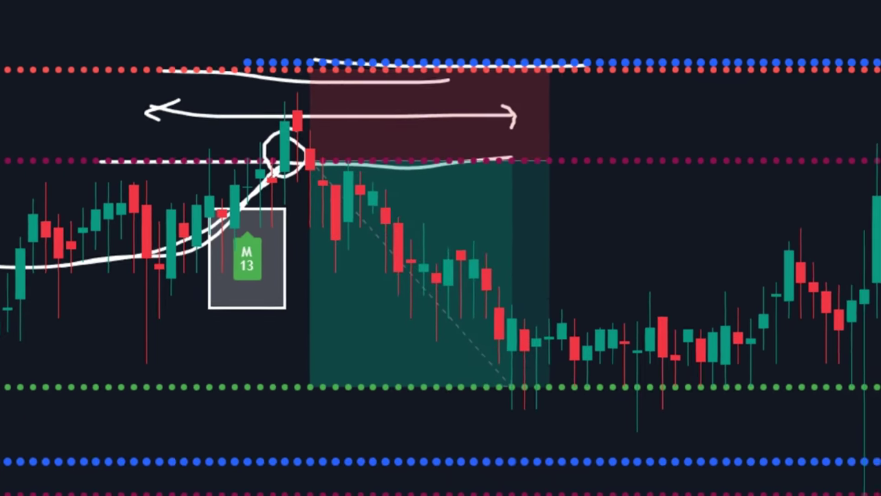
Box the green M 13 signal before the steep decline and sketch the price rising toward the blue dotted resistance with the brush
drag(647, 221, 790, 157)
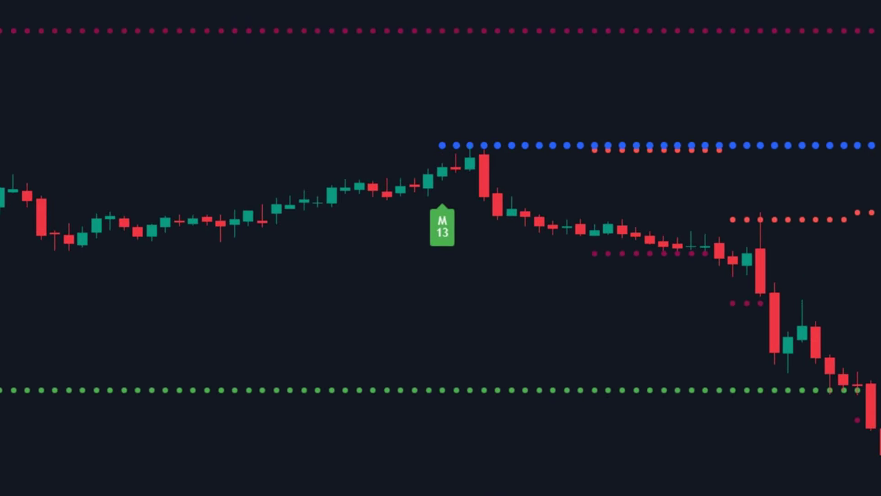
click(380, 188)
click(451, 273)
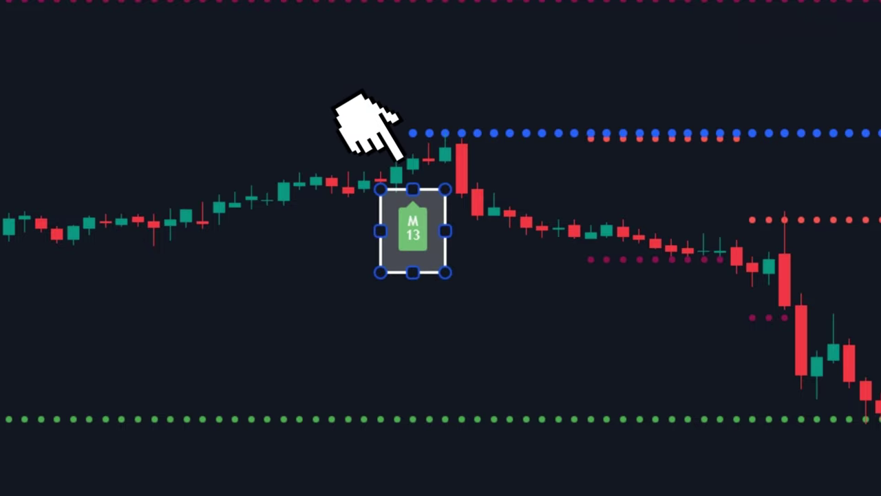
key(Escape)
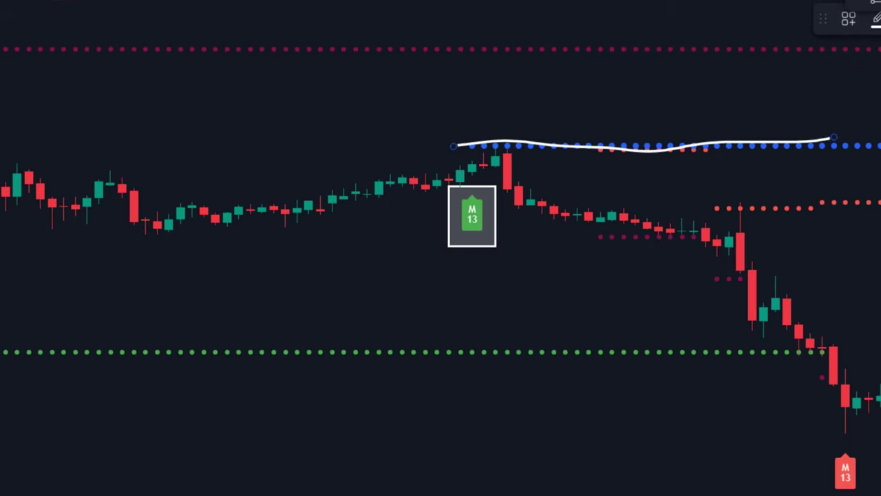
drag(357, 226, 426, 197)
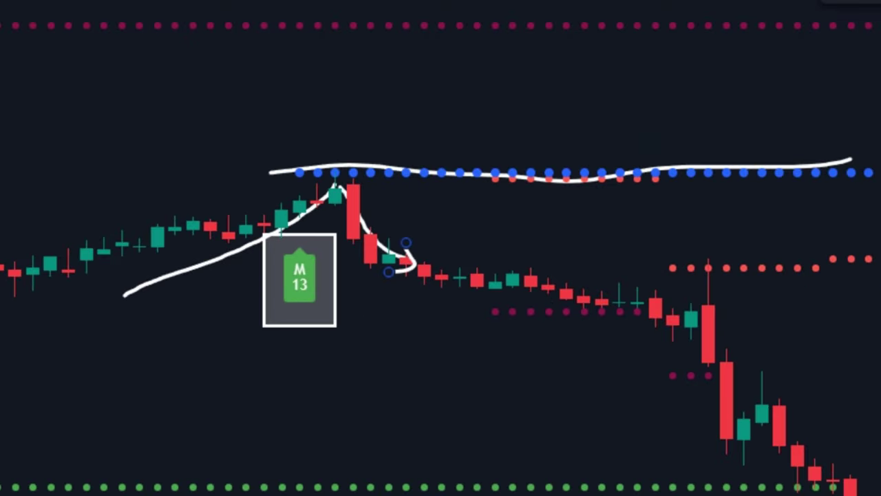
Place a short position at the blue-level rejection, with stop 0.00279, target 0.00788 and its width extended across the whole decline
click(354, 182)
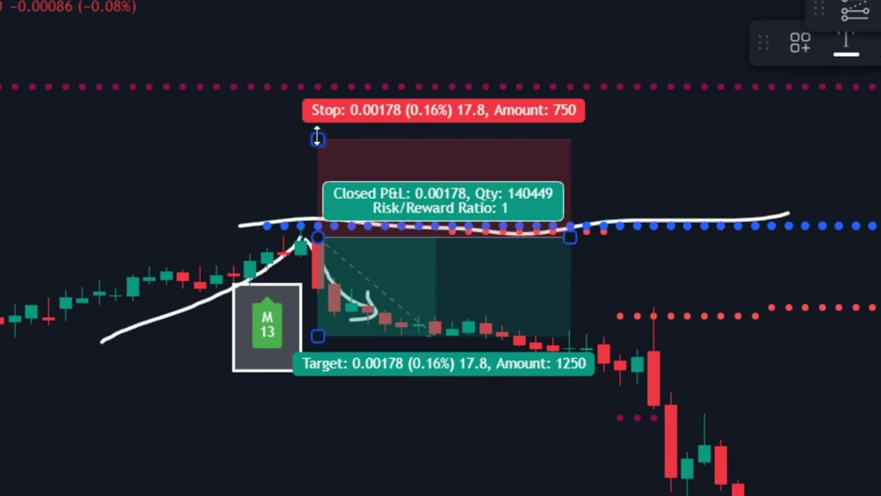
mouse_move(352, 82)
mouse_down()
mouse_move(390, 0)
mouse_move(392, 23)
mouse_move(355, 95)
mouse_up()
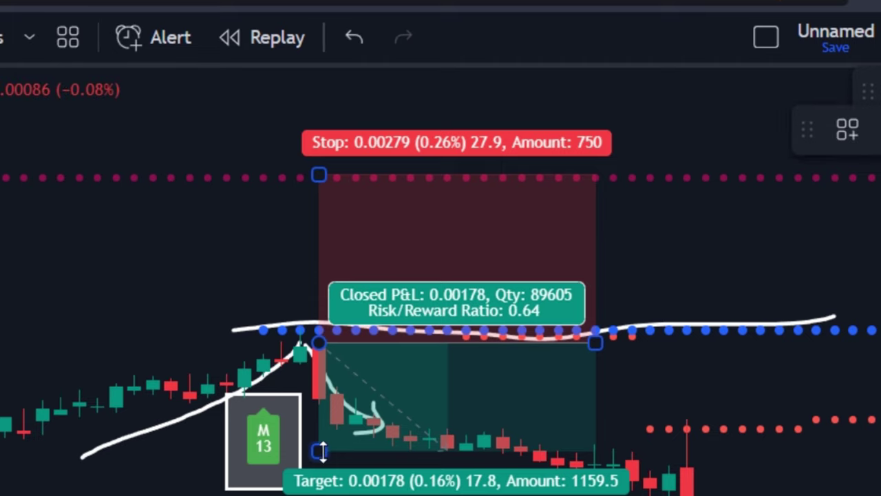
drag(323, 452, 323, 495)
drag(596, 343, 880, 346)
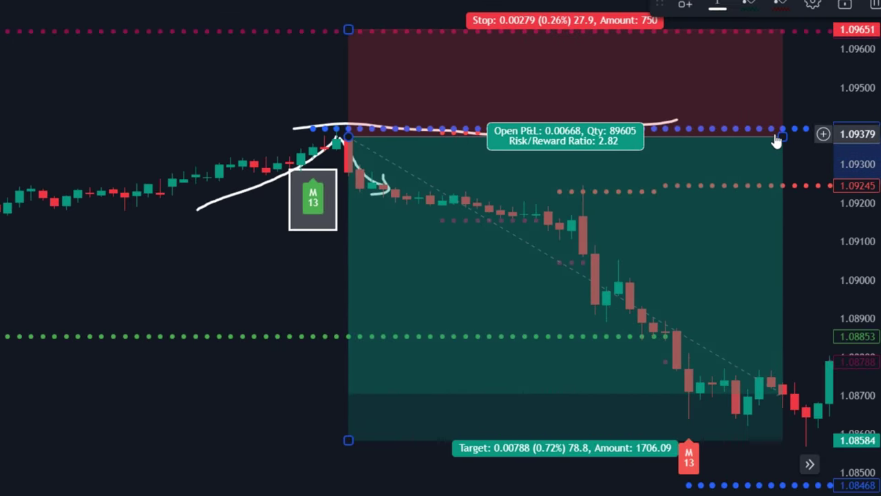
drag(780, 138, 808, 141)
Go to another red M 13 buy signal at the blue dotted support and draw a rectangle around it
drag(268, 266, 572, 185)
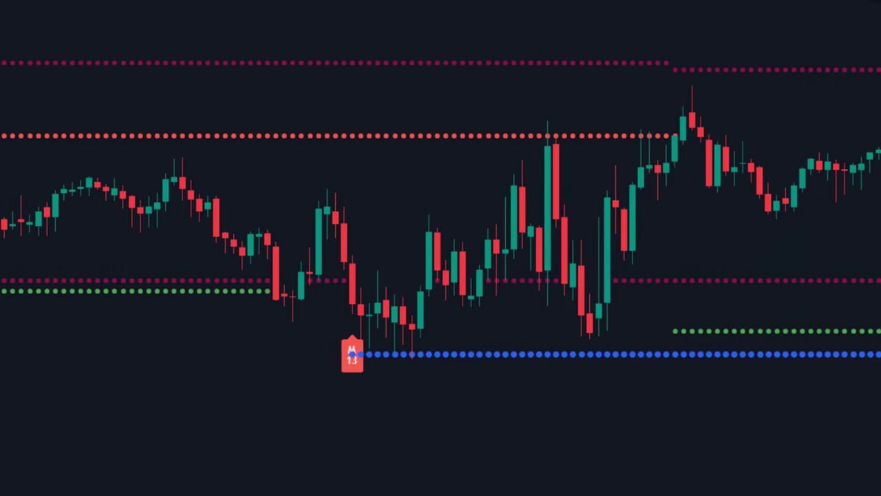
key(Escape)
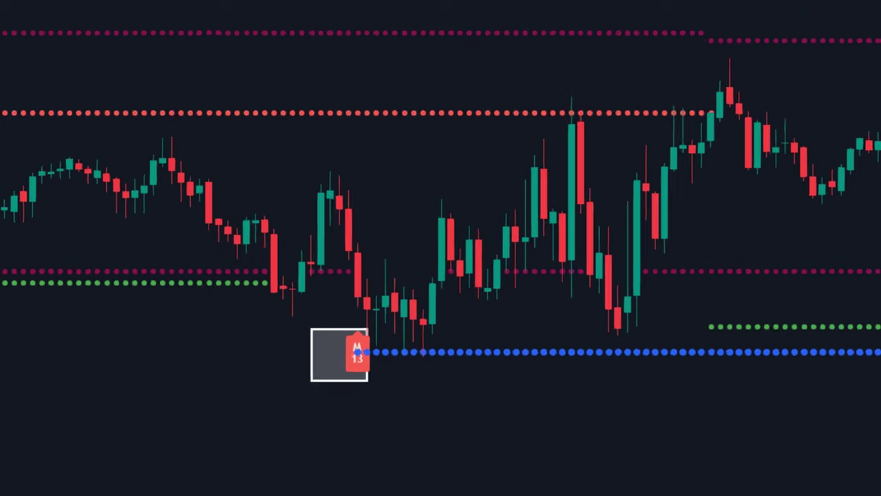
drag(339, 196, 398, 269)
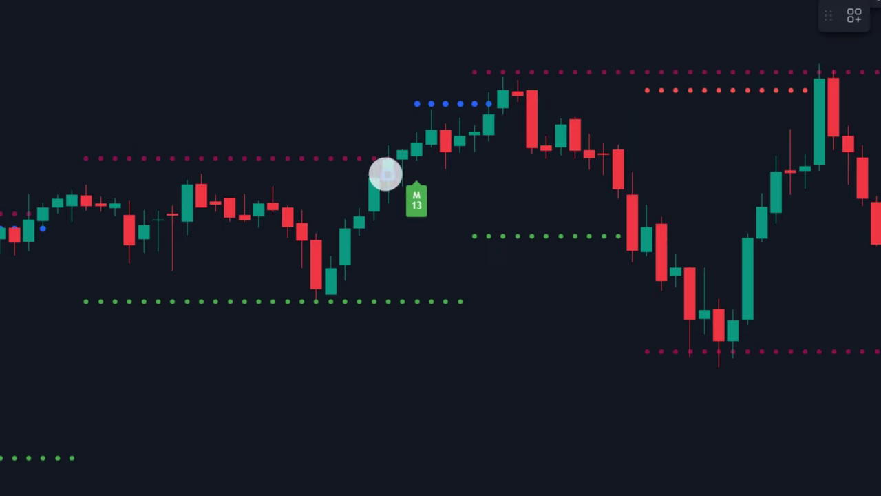
Box the green M 13 signal and brush-mark the candle breaking the short blue dotted level and the stop level above it
drag(385, 173, 432, 229)
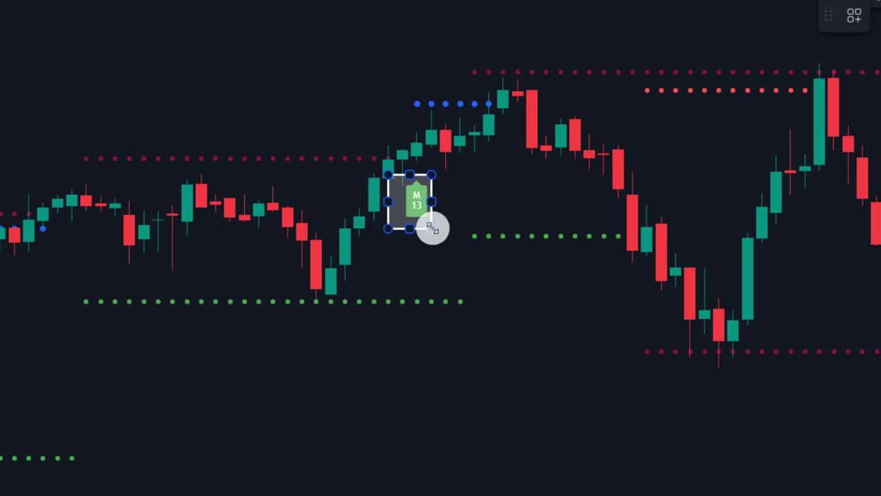
drag(477, 92, 490, 85)
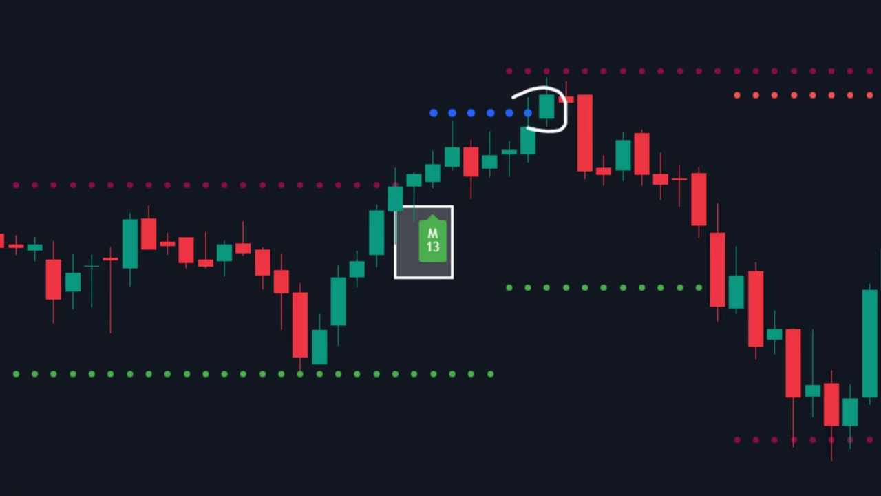
drag(526, 121, 777, 128)
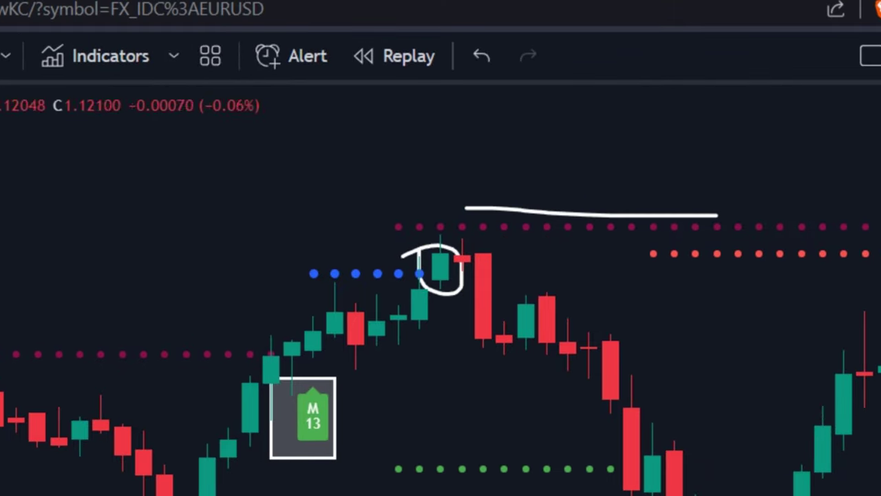
Place a short position after the circled candle with stop 0.00043 and target 0.00152, and add a brush stroke beside it
click(379, 137)
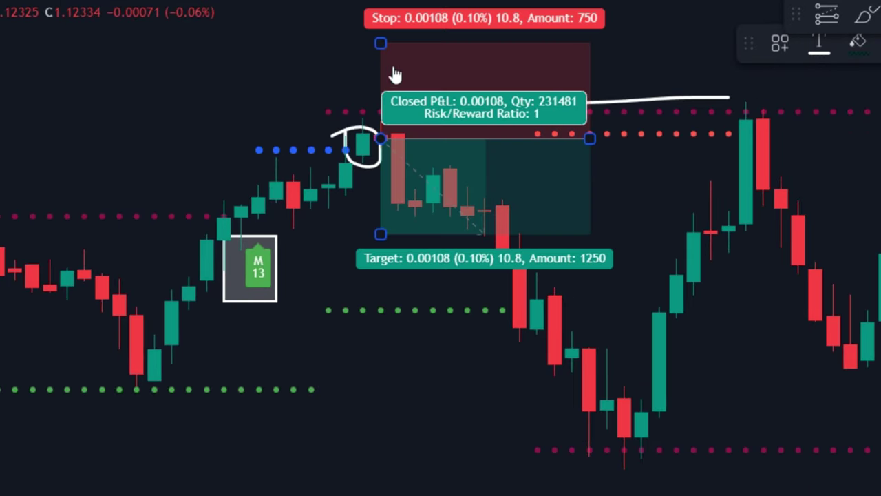
drag(385, 44, 385, 100)
drag(380, 233, 402, 273)
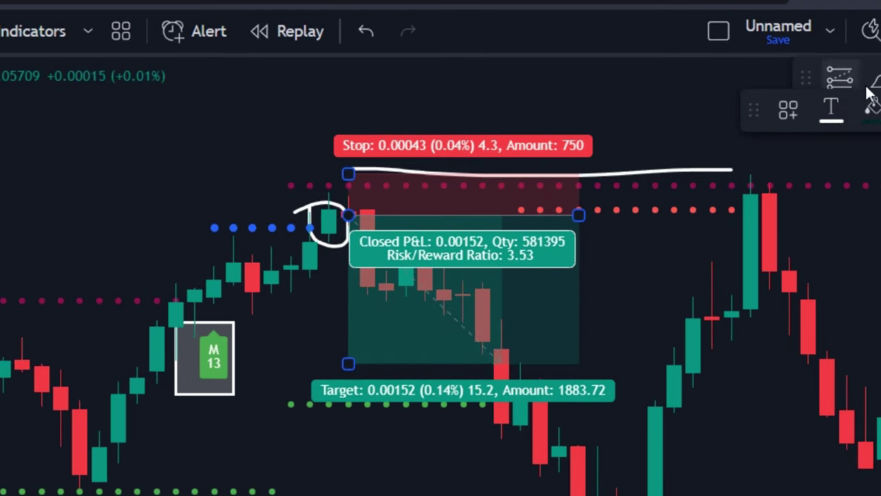
click(864, 15)
drag(624, 187, 746, 174)
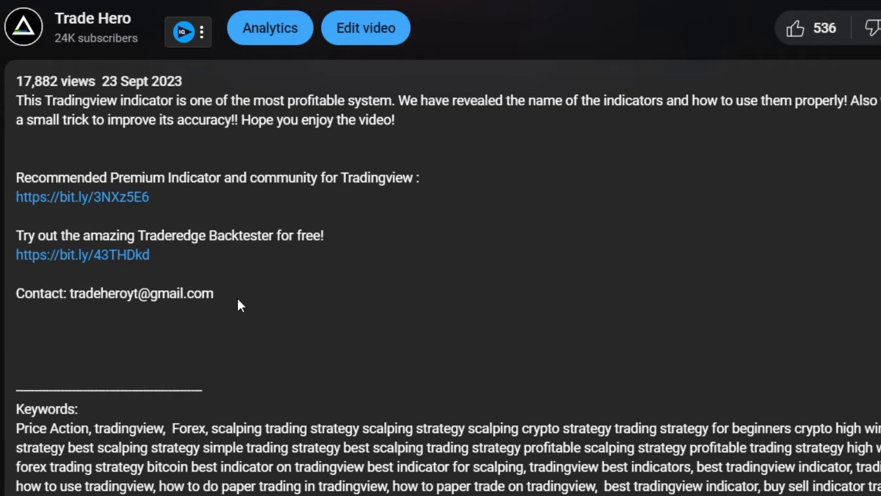
Switch to YouTube, look over the contact line in the video description and browse the channel's uploaded videos
drag(237, 296, 93, 293)
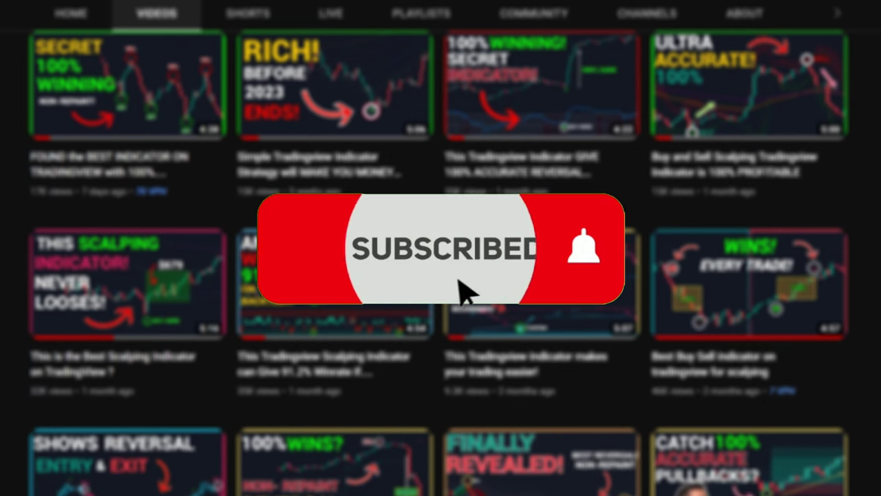
scroll(441, 263, down, 2)
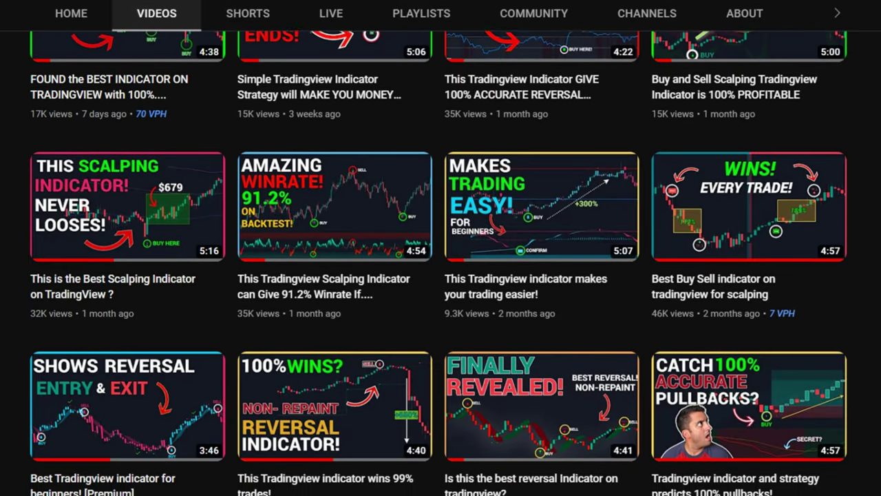
scroll(438, 262, down, 3)
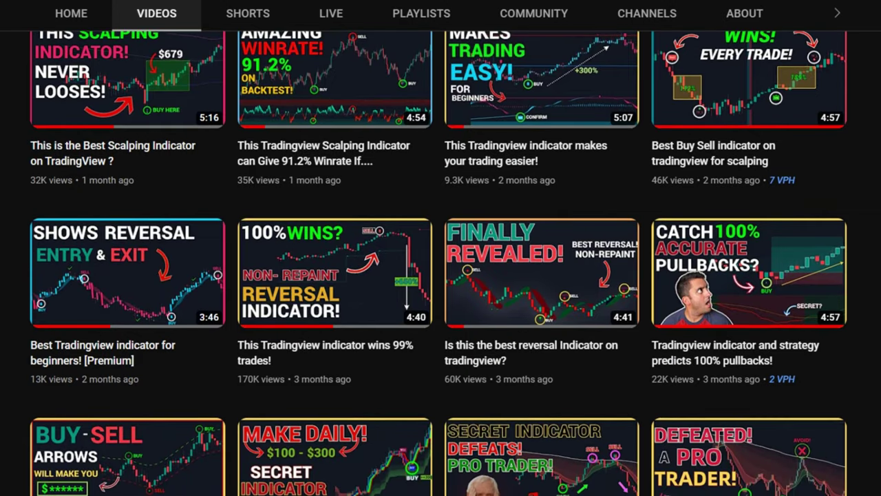
scroll(439, 262, down, 2)
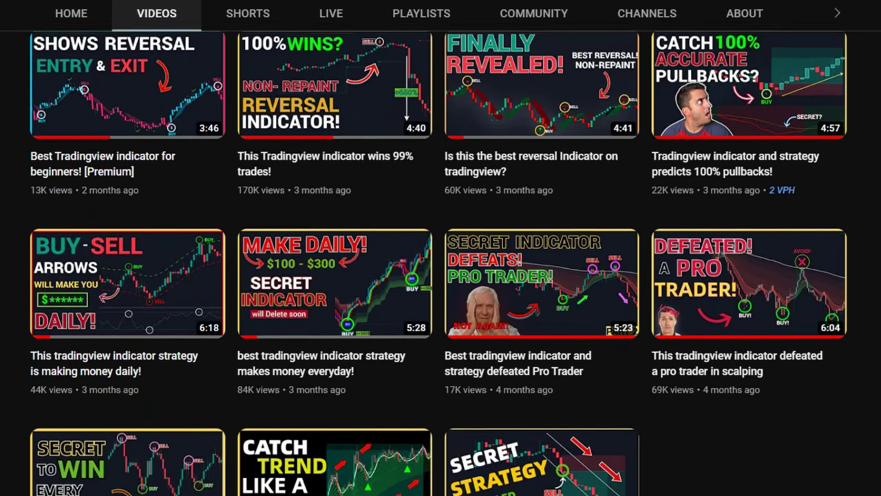